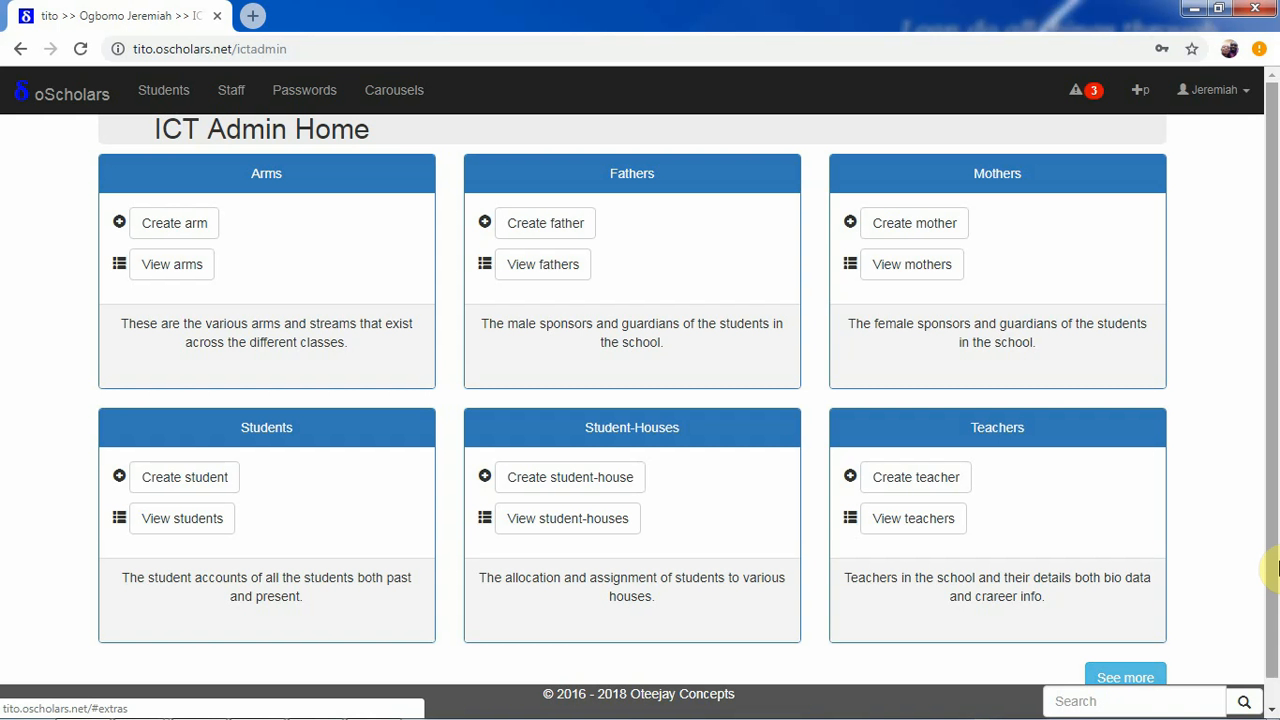
- Open the creation form for a new period from the ICT Admin home page
scroll(1270, 565, down, 1)
click(1148, 655)
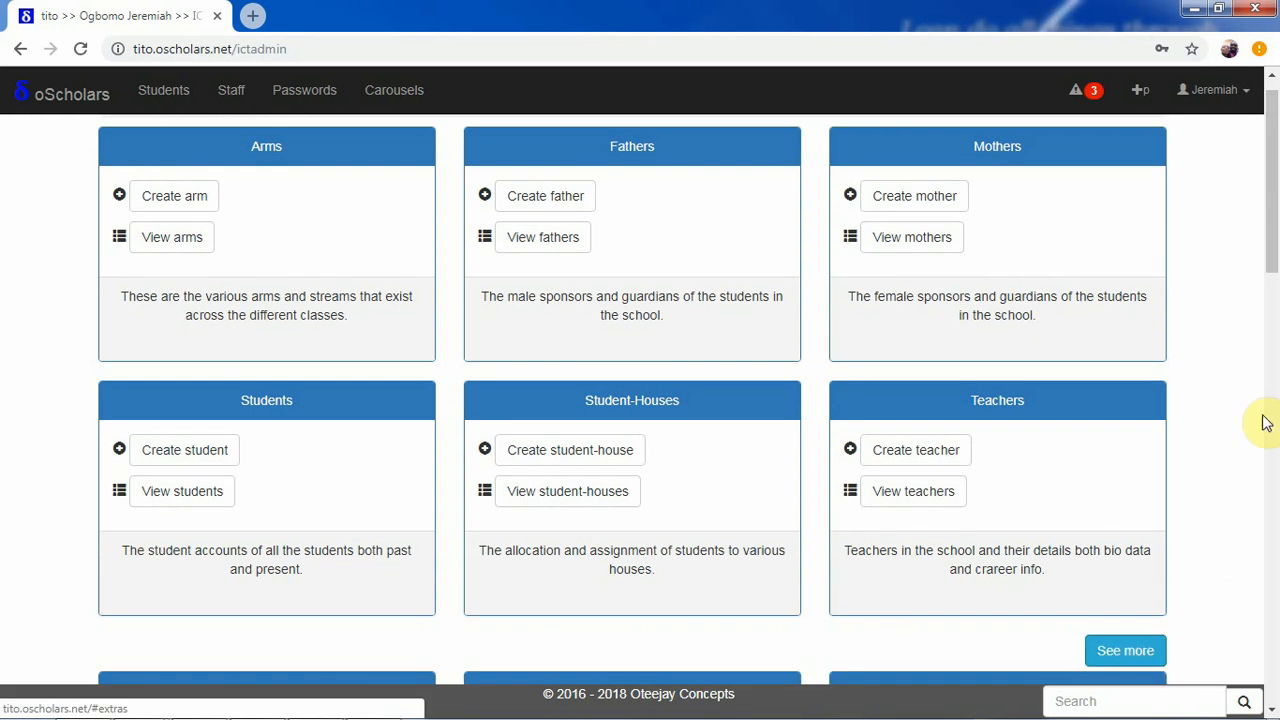
drag(1271, 250, 1273, 501)
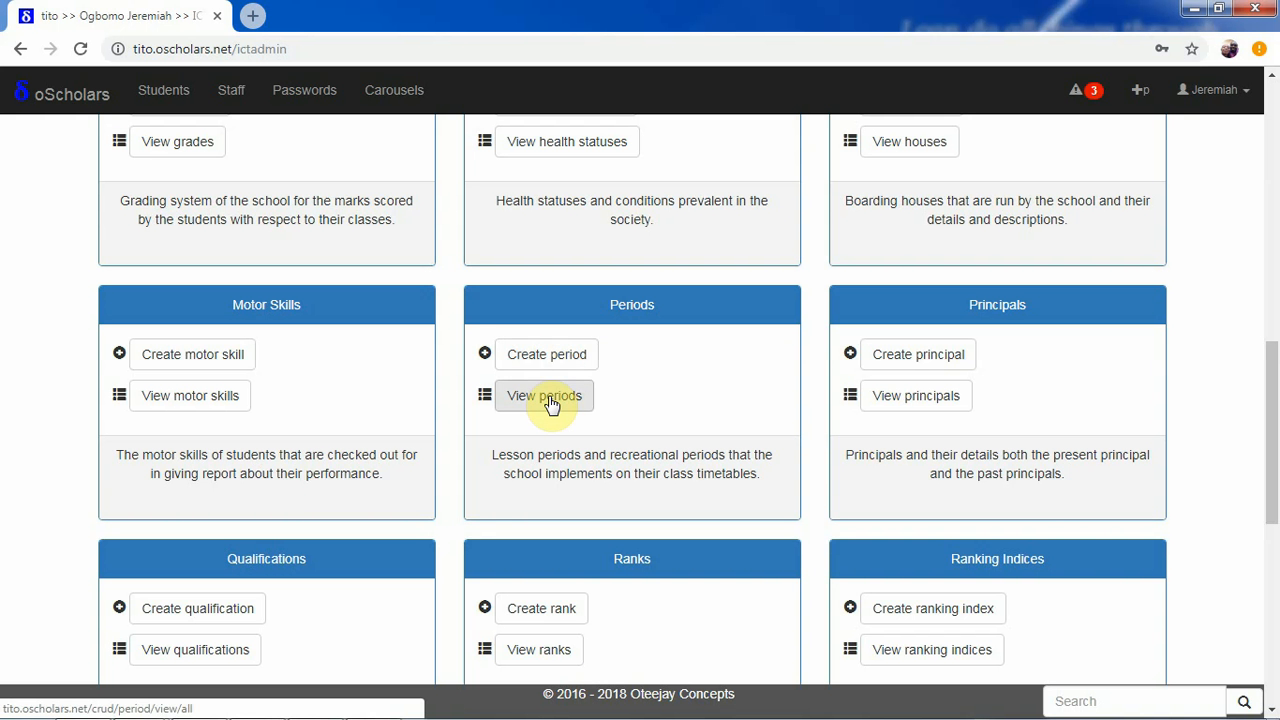
click(543, 360)
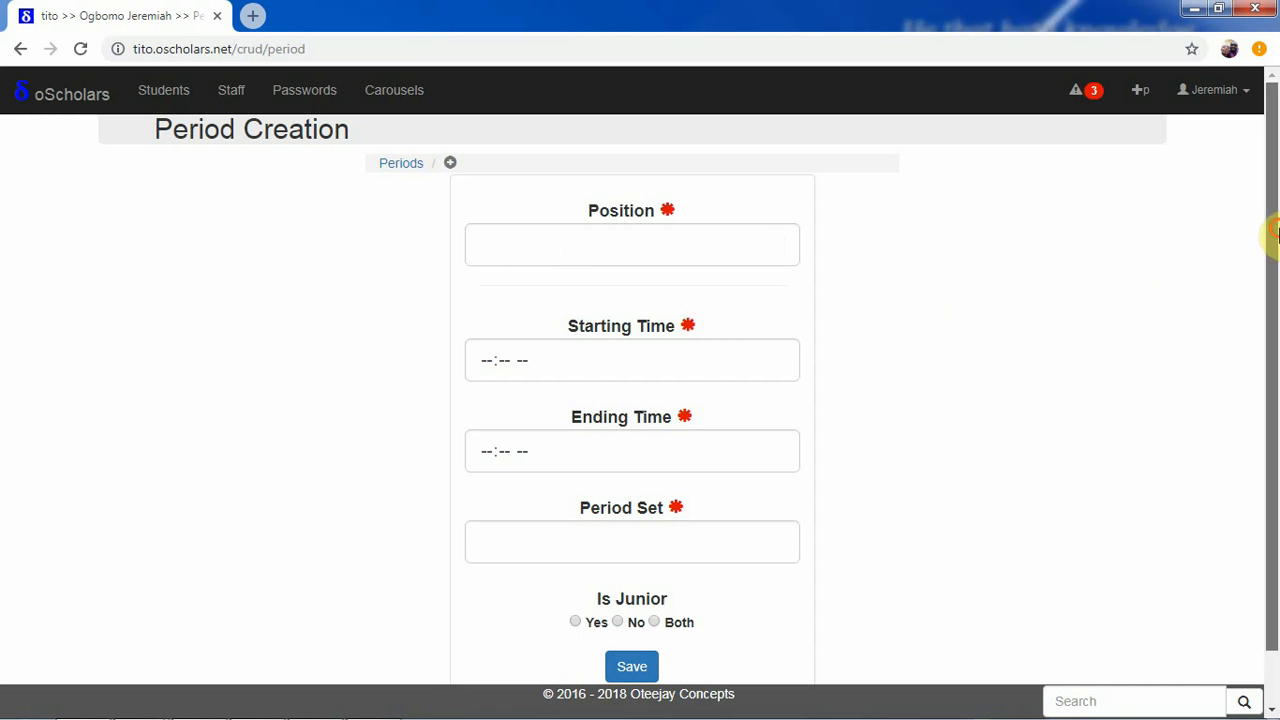
drag(1275, 232, 1272, 157)
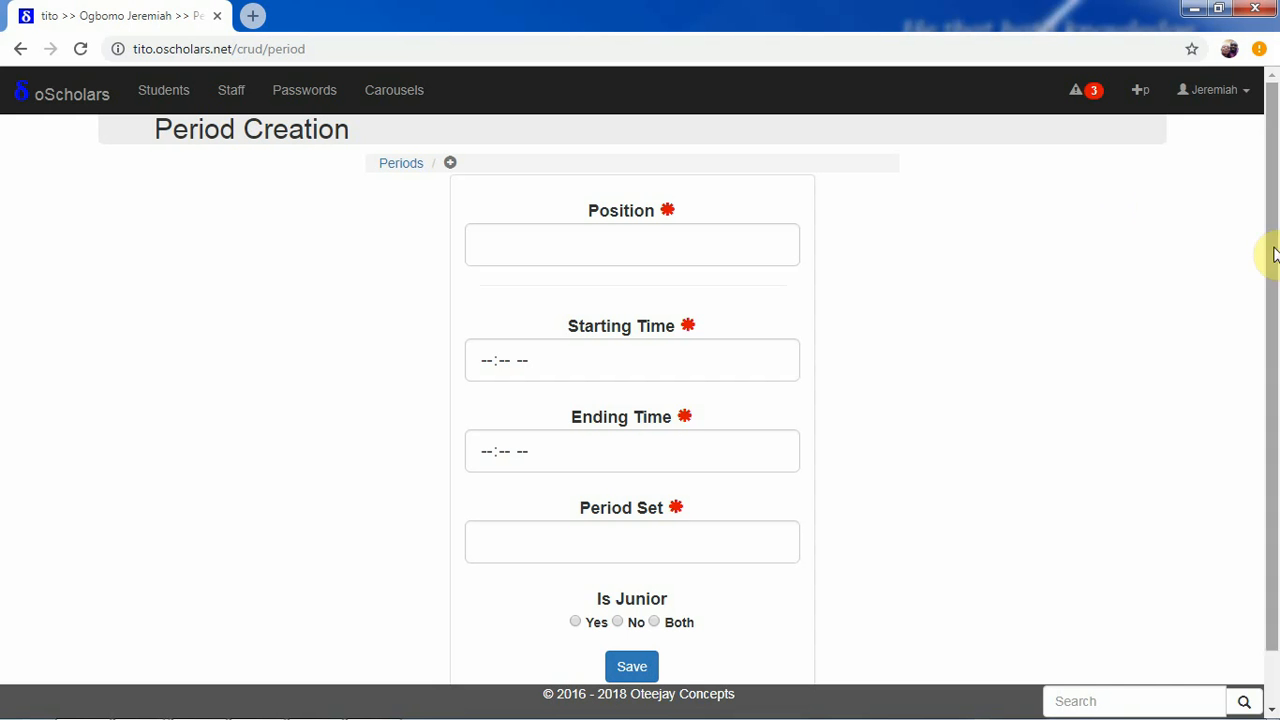
drag(1274, 251, 1266, 220)
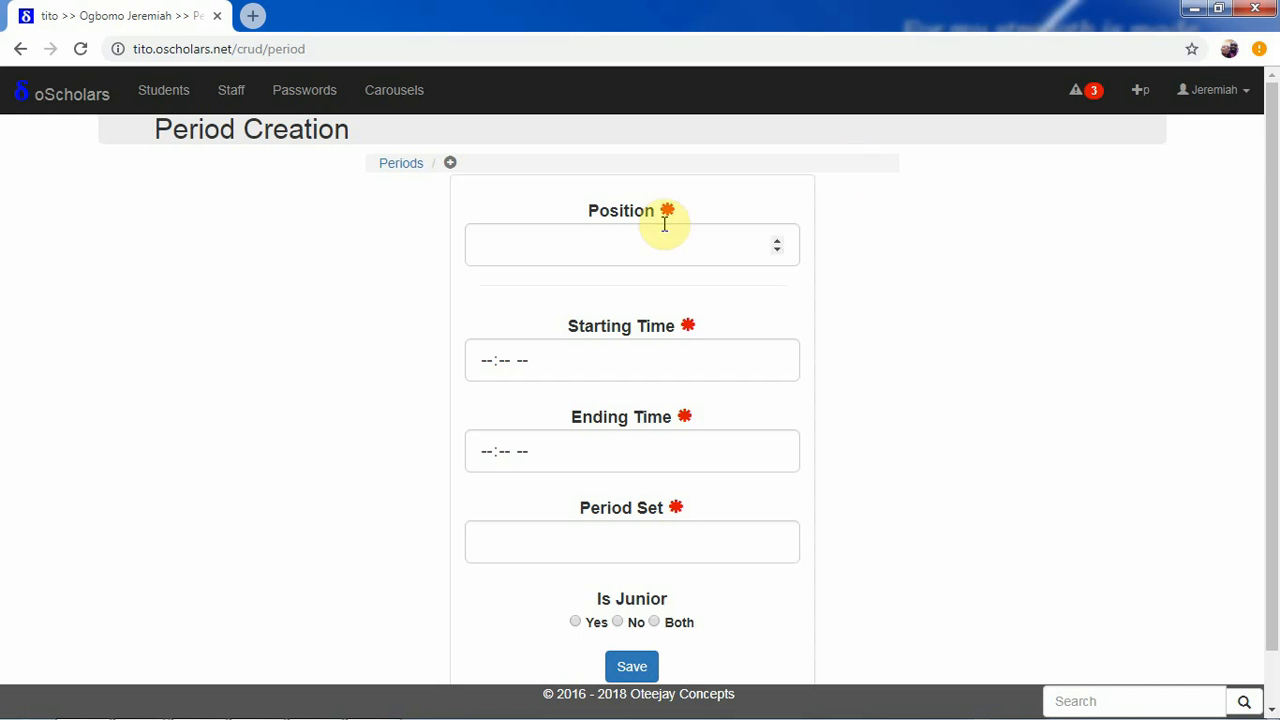
- Set the new period's position to 4, its starting time to 11:20 AM and its ending time to 12:00 PM
click(647, 249)
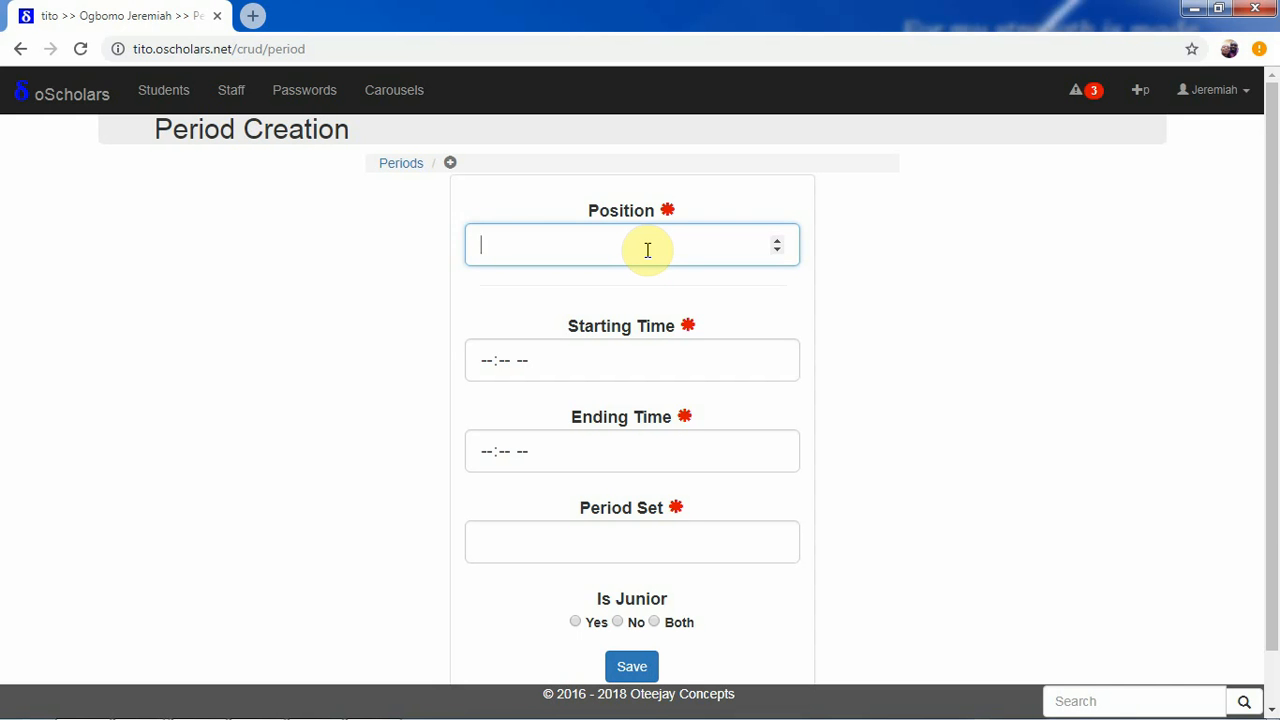
text(4)
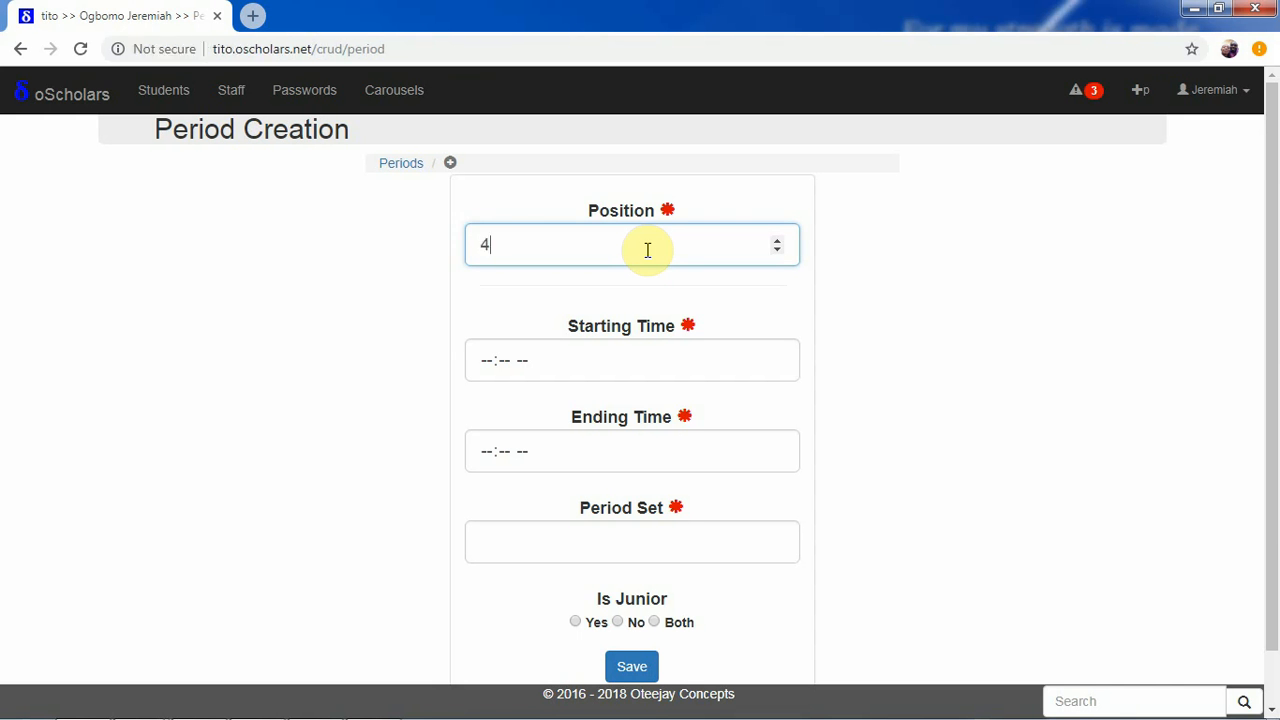
click(483, 368)
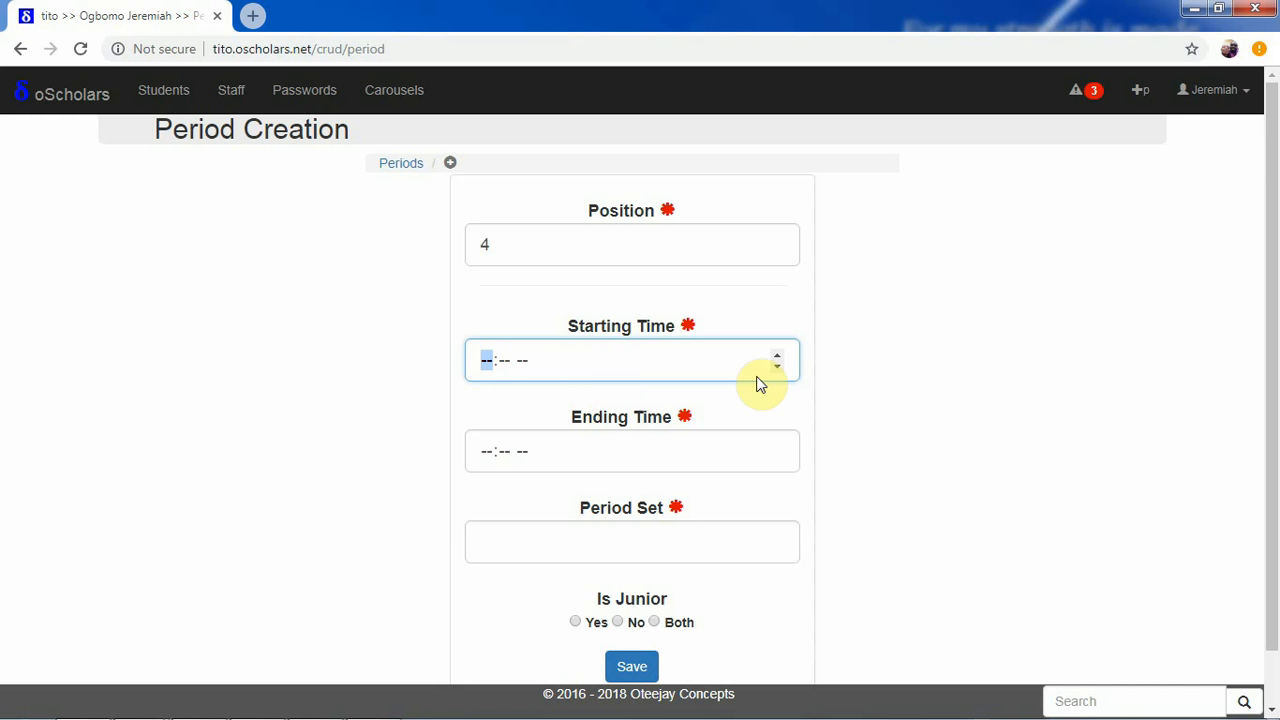
text(11:-- --)
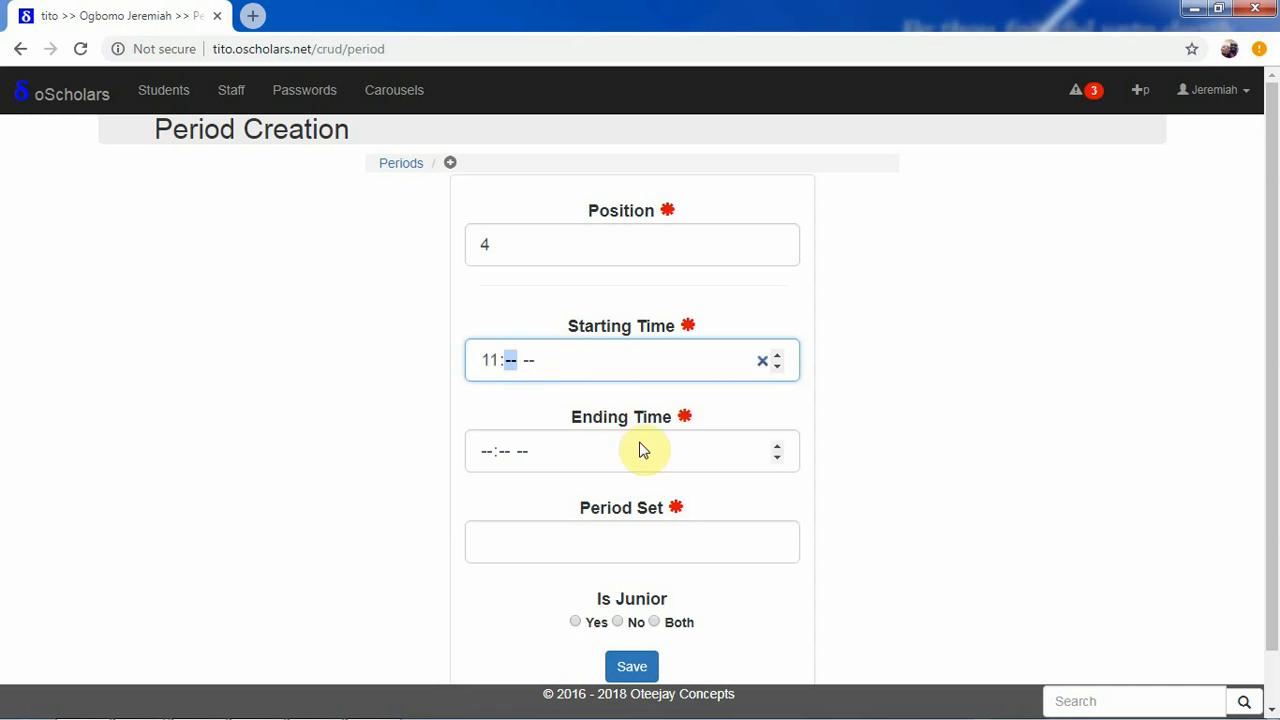
text(20a)
click(615, 454)
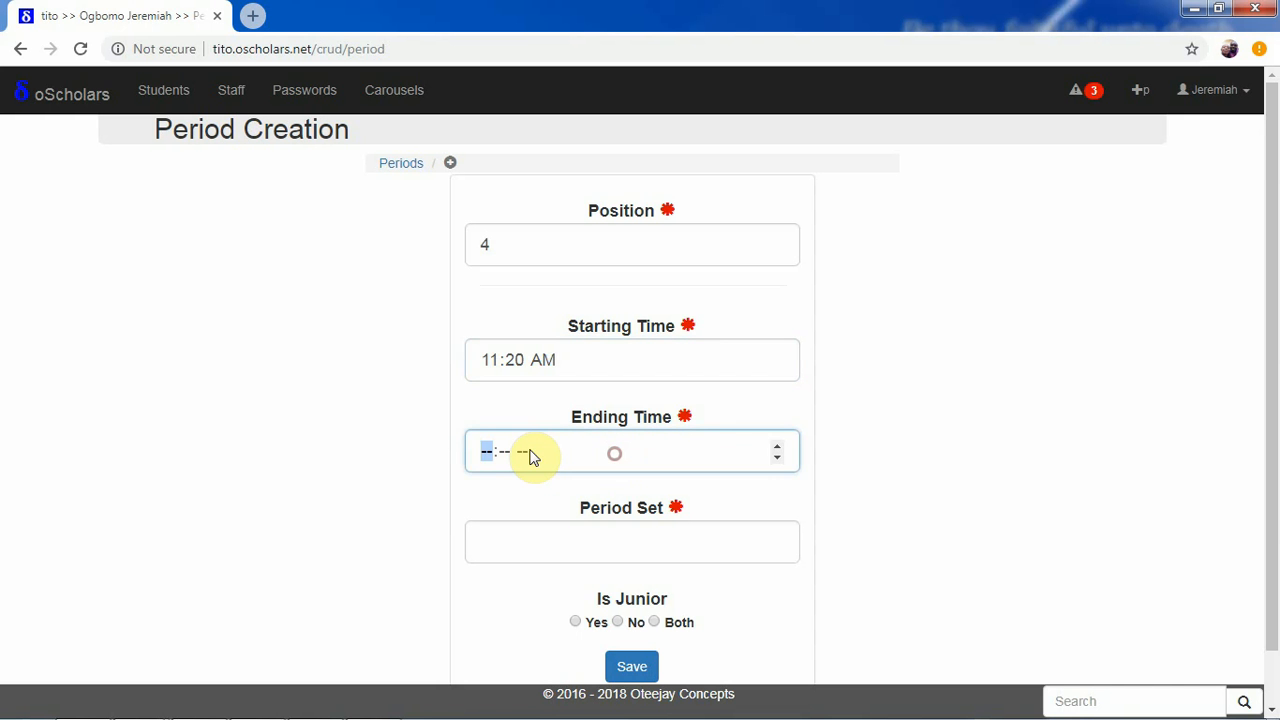
text(12:-- --)
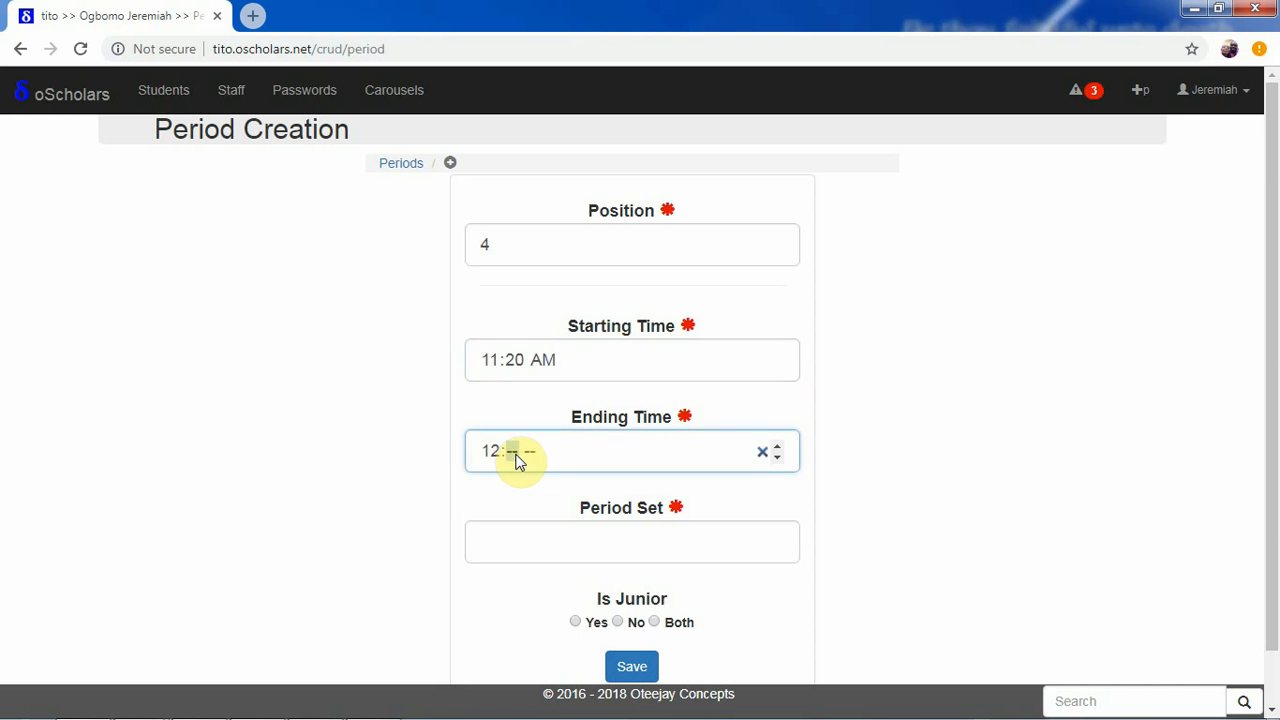
text(00p)
- Set the period set to 1 and Is Junior to Both, and save the new period
click(608, 543)
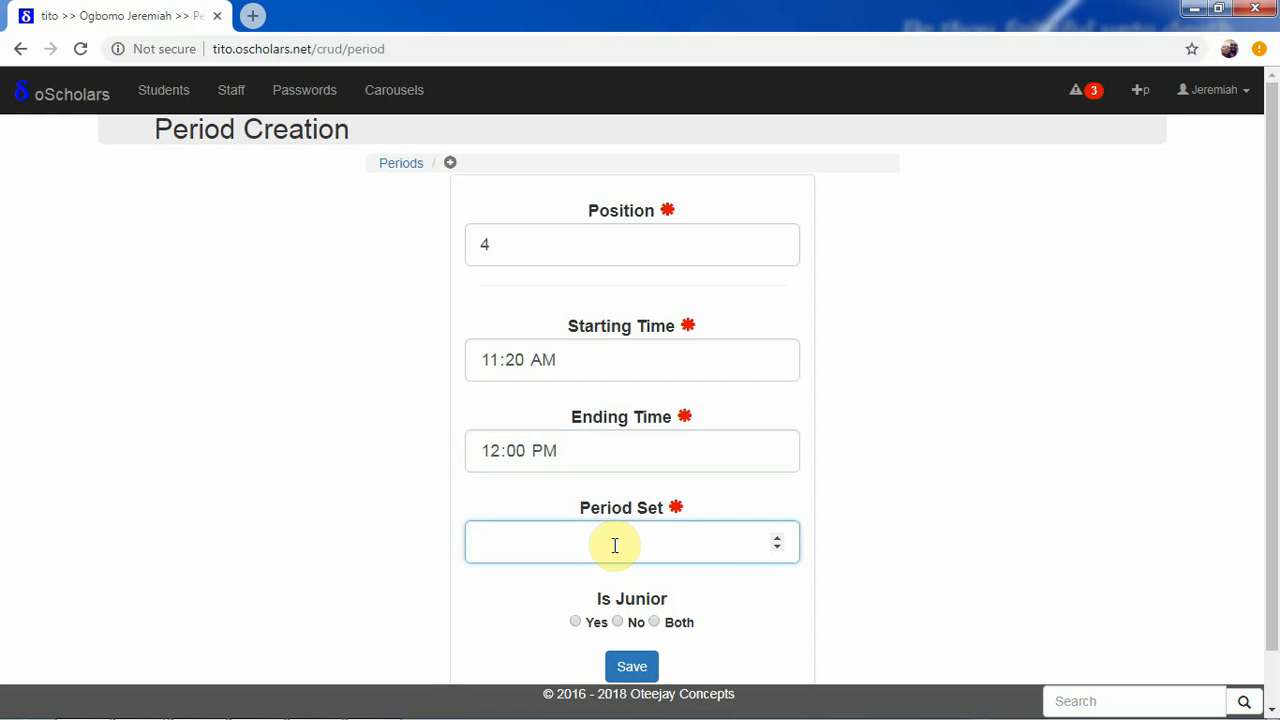
text(1)
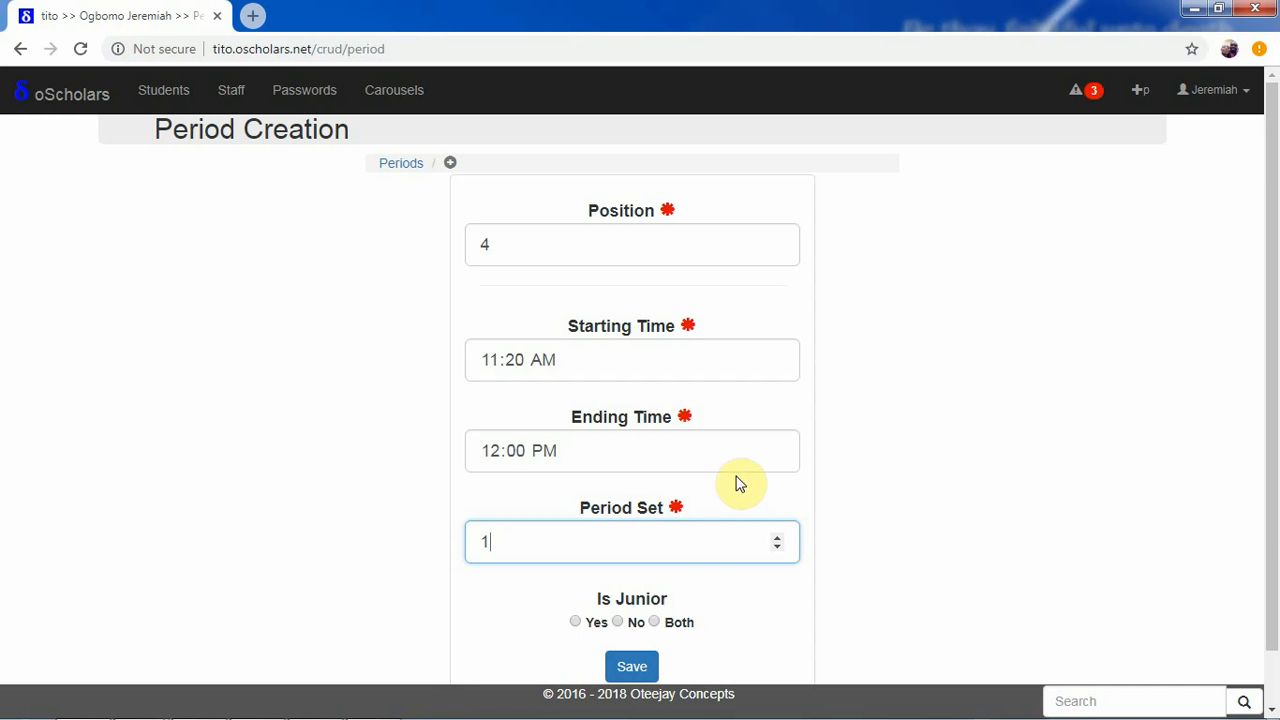
scroll(1260, 431, down, 1)
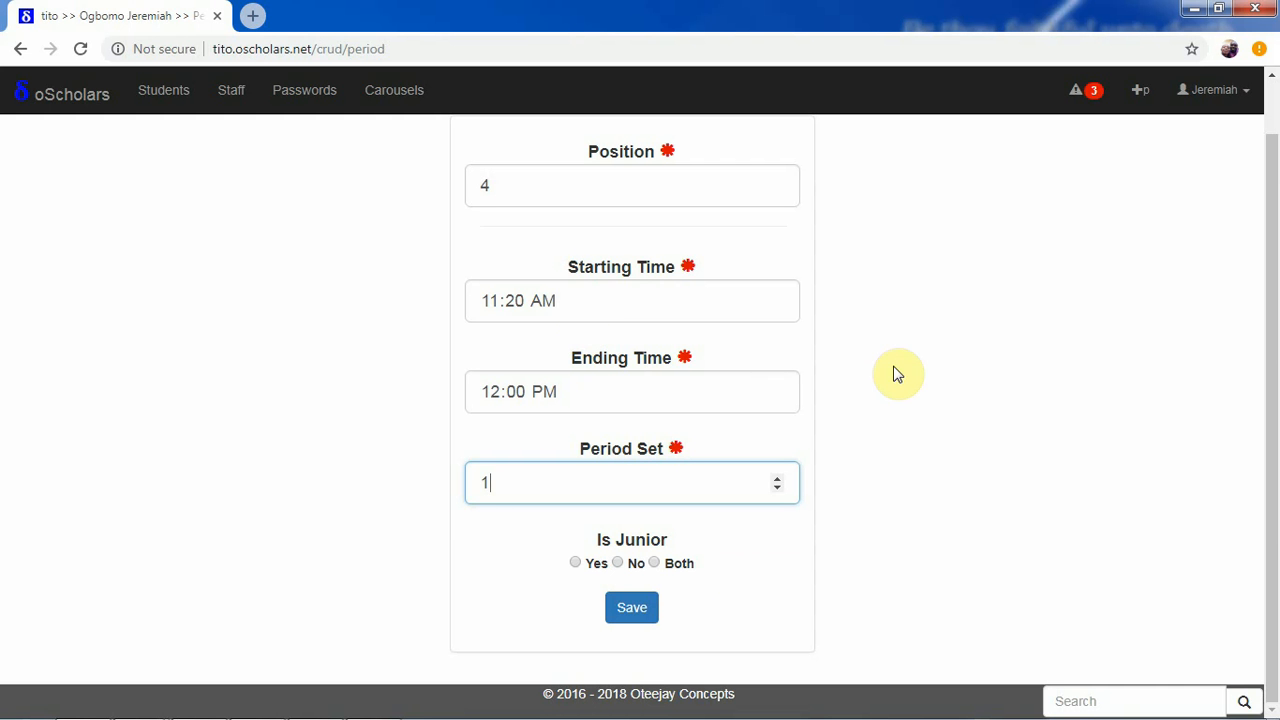
drag(1274, 449, 1260, 423)
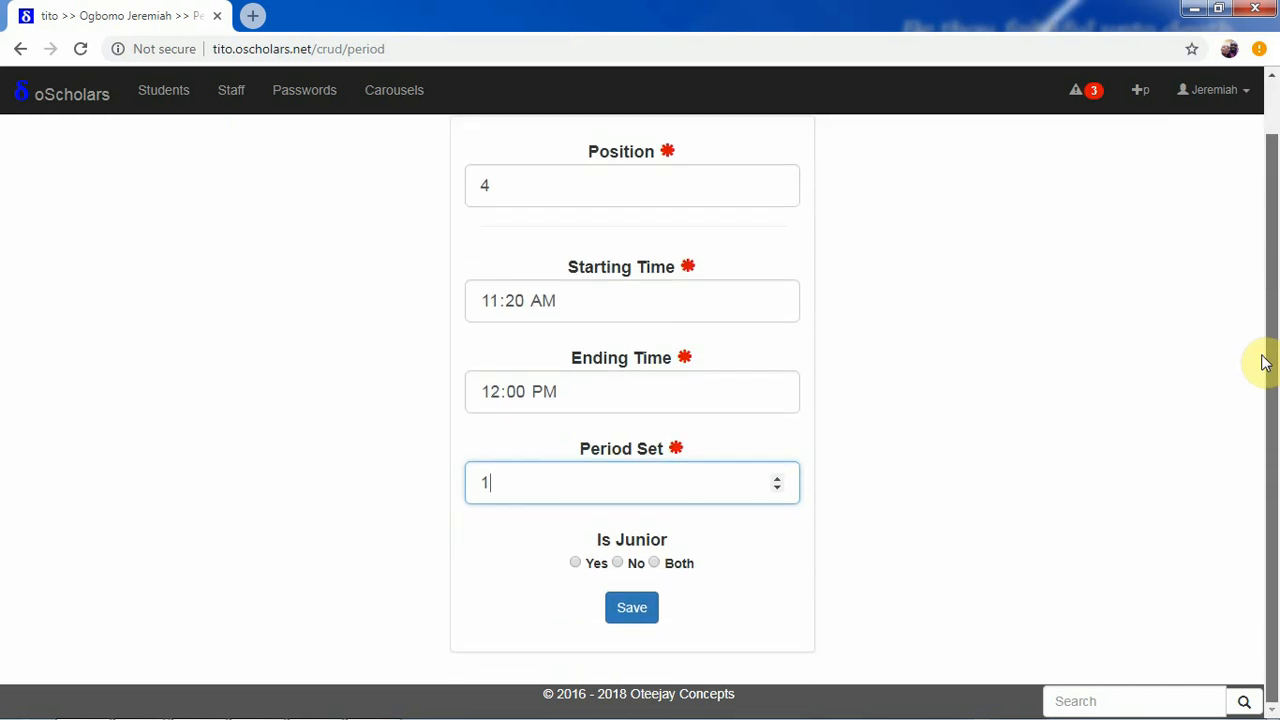
mouse_move(1263, 362)
mouse_down()
mouse_move(1268, 309)
mouse_move(1264, 366)
mouse_up()
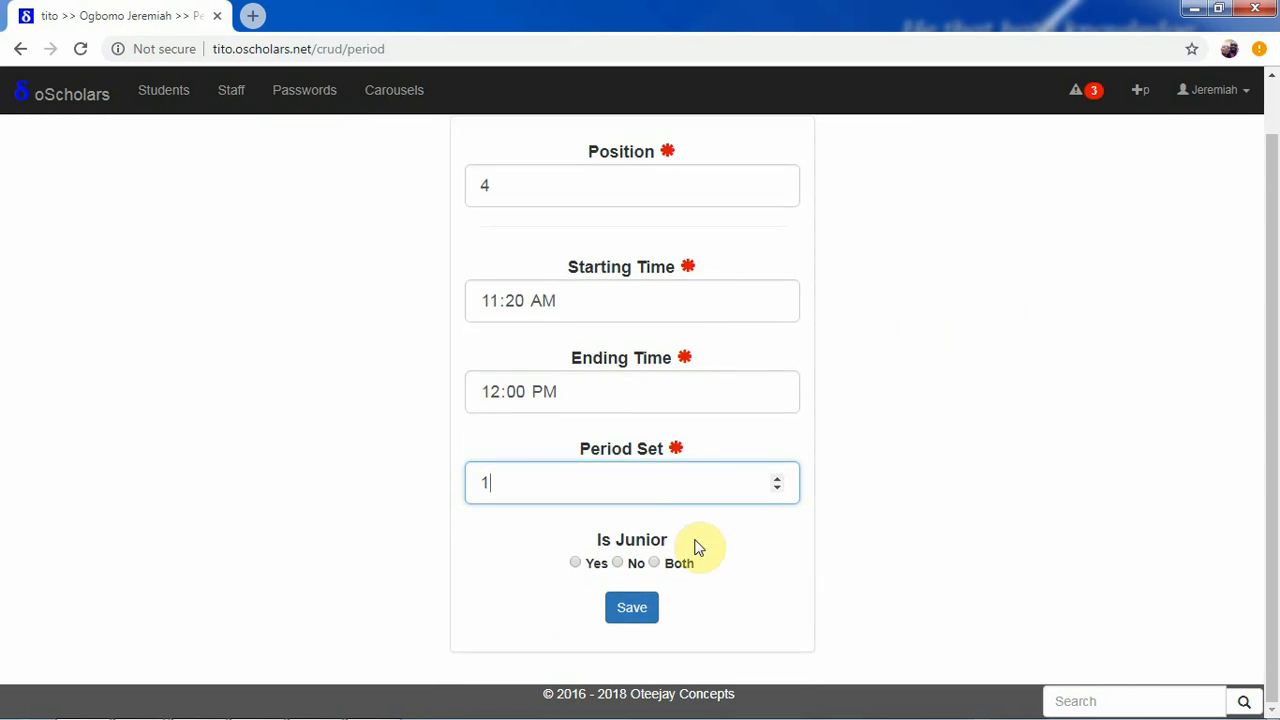
click(680, 565)
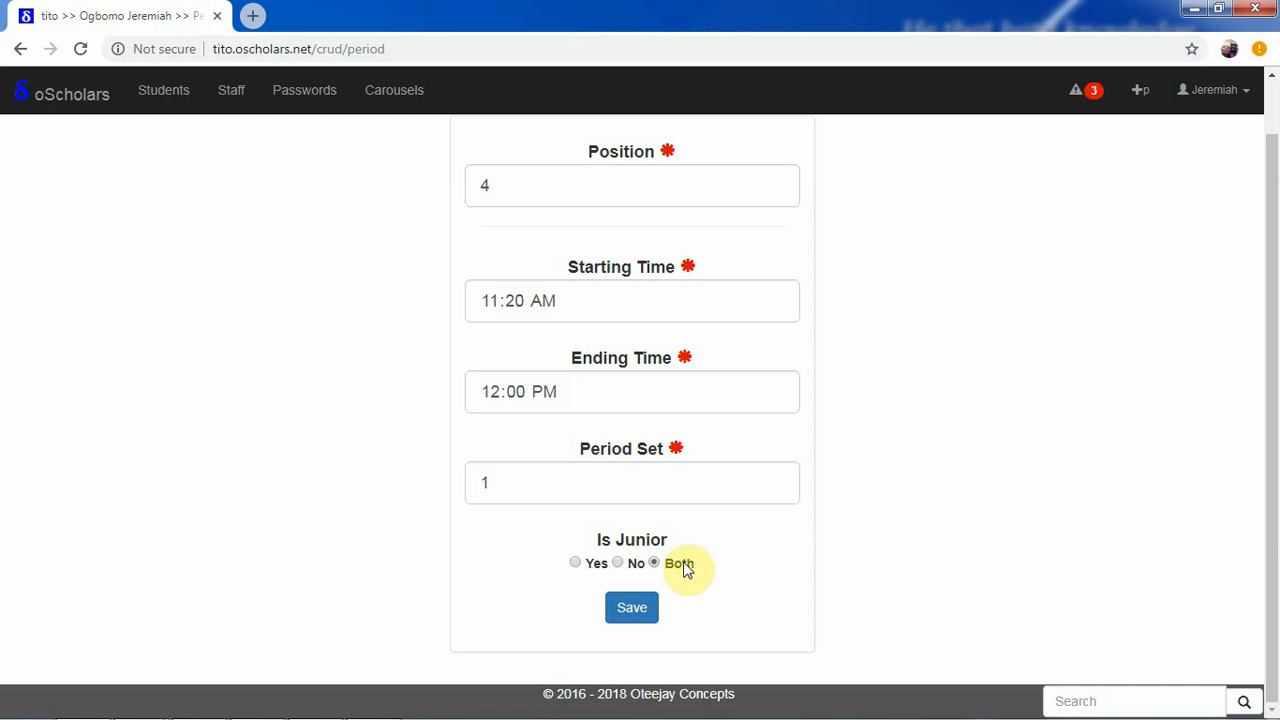
click(633, 608)
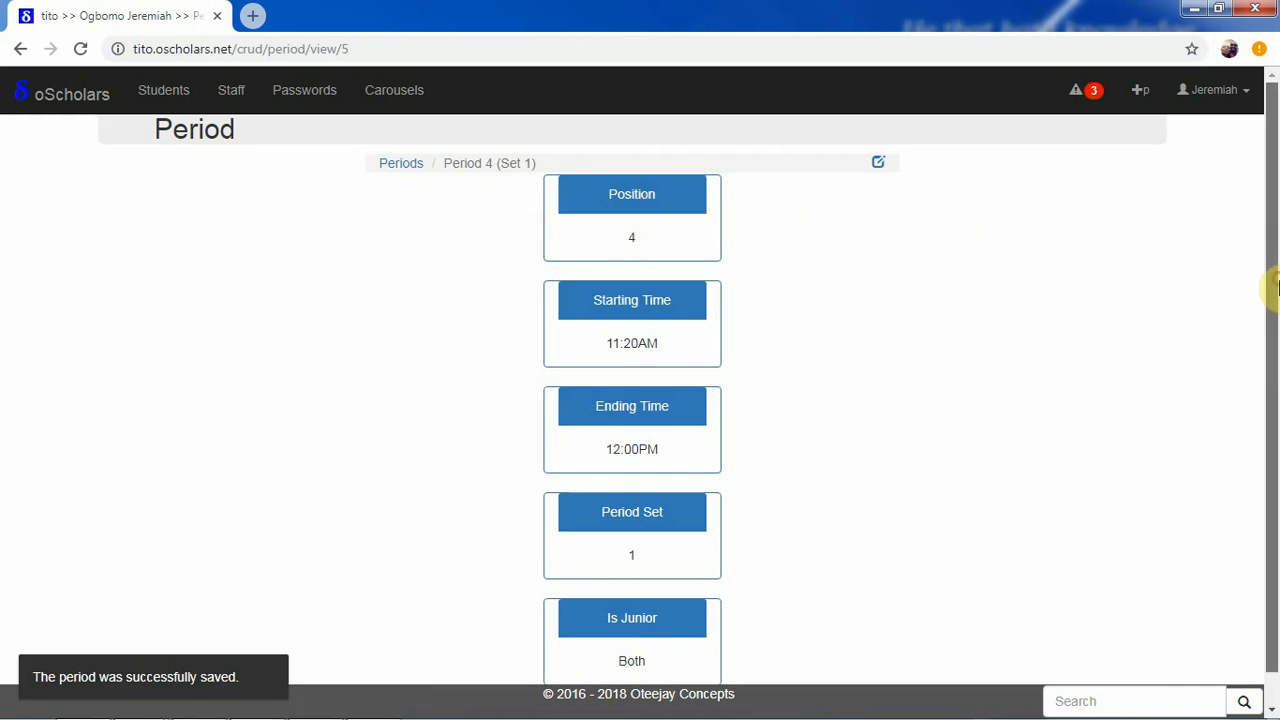
- Review the saved period's details, and view the details of Period 3 (Set 1) from the list of all periods
drag(1271, 286, 1270, 350)
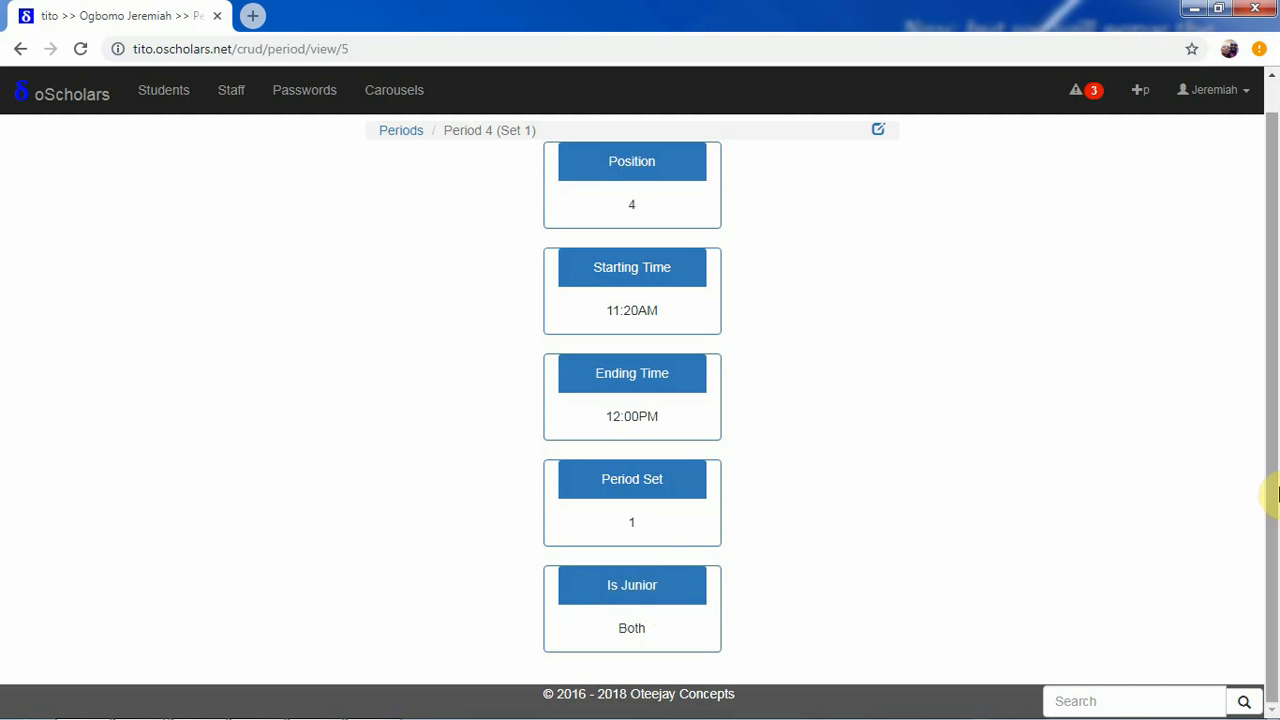
drag(1268, 549, 1268, 292)
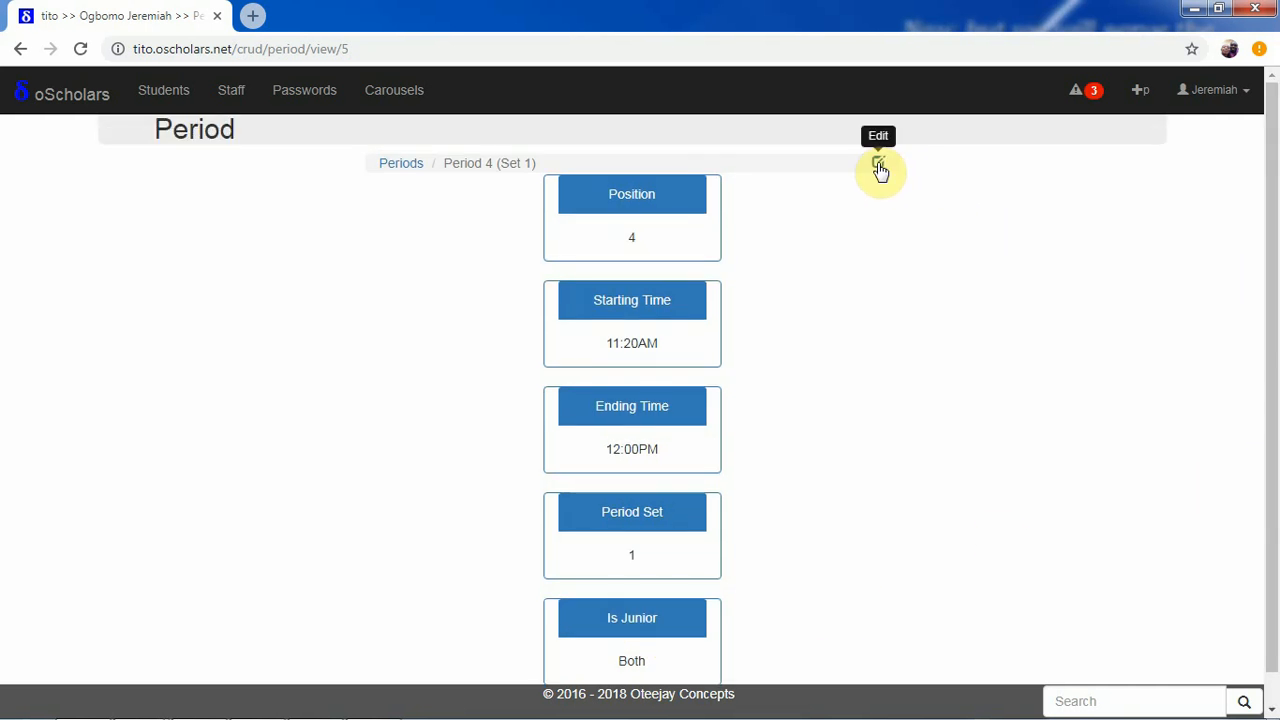
click(409, 167)
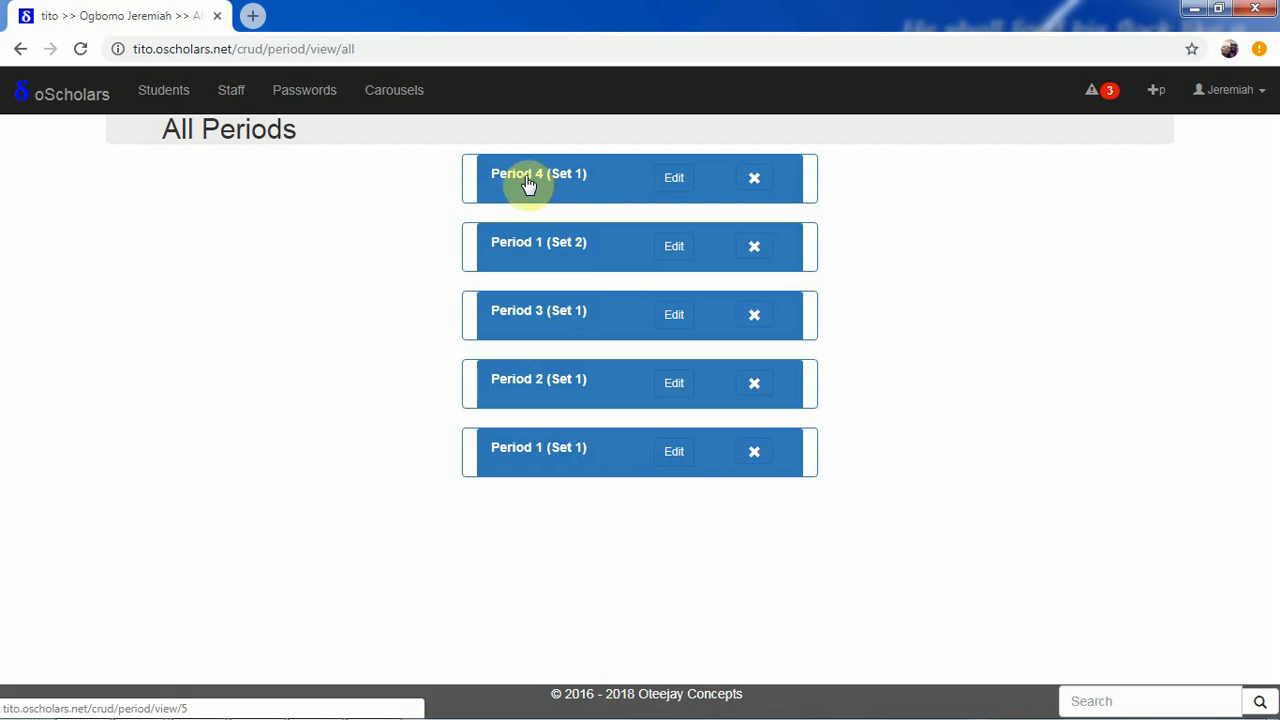
click(529, 320)
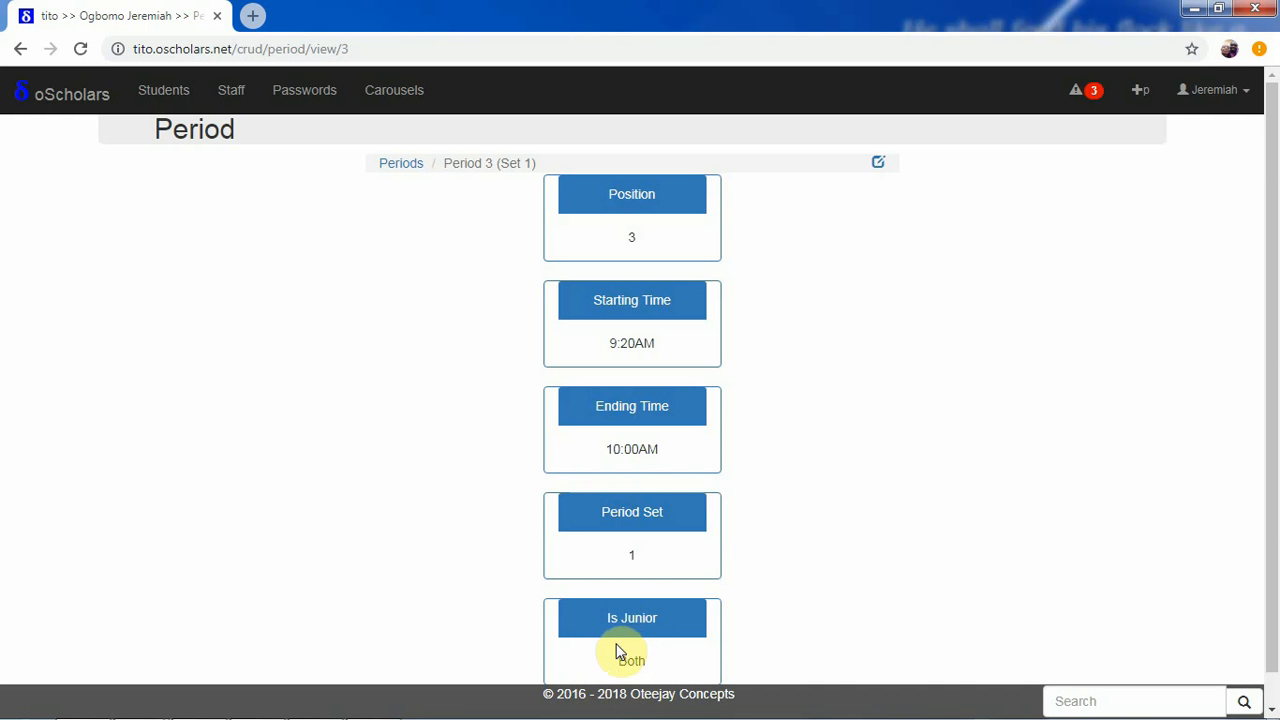
- Edit Period 4 (Set 1) to start at 10:00 AM and end at 10:40 AM, and submit the update
click(410, 165)
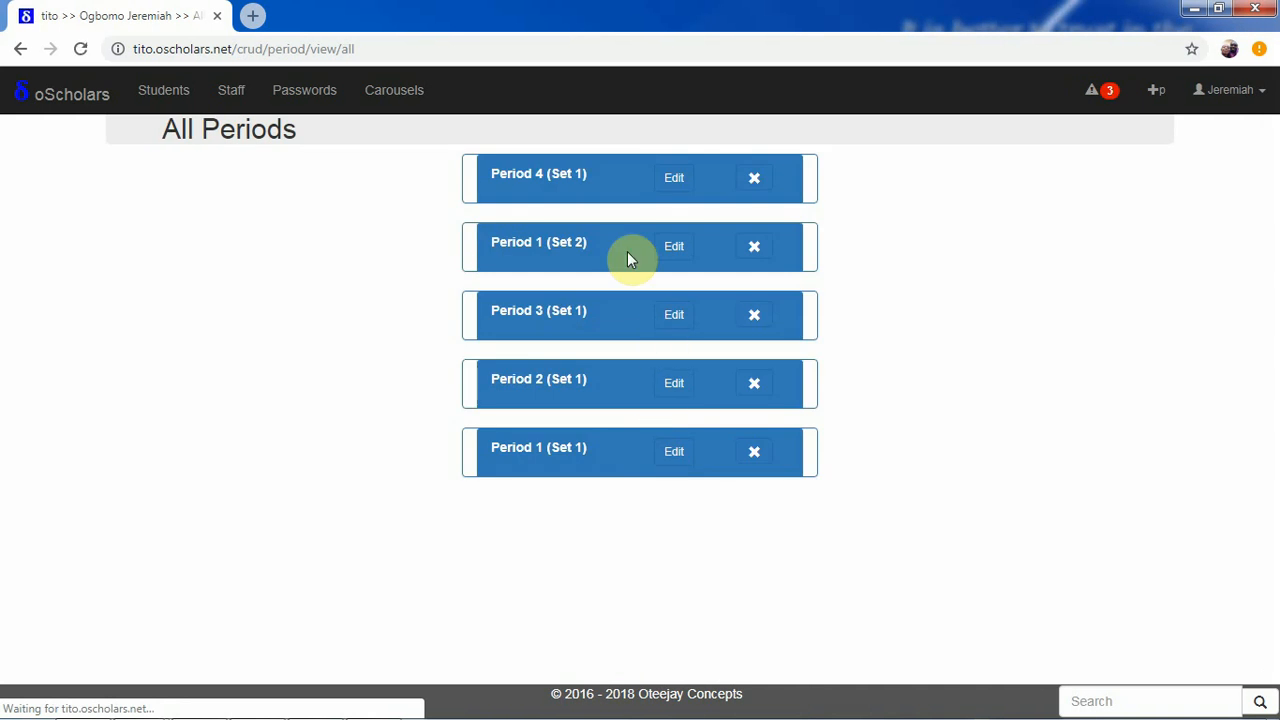
click(674, 177)
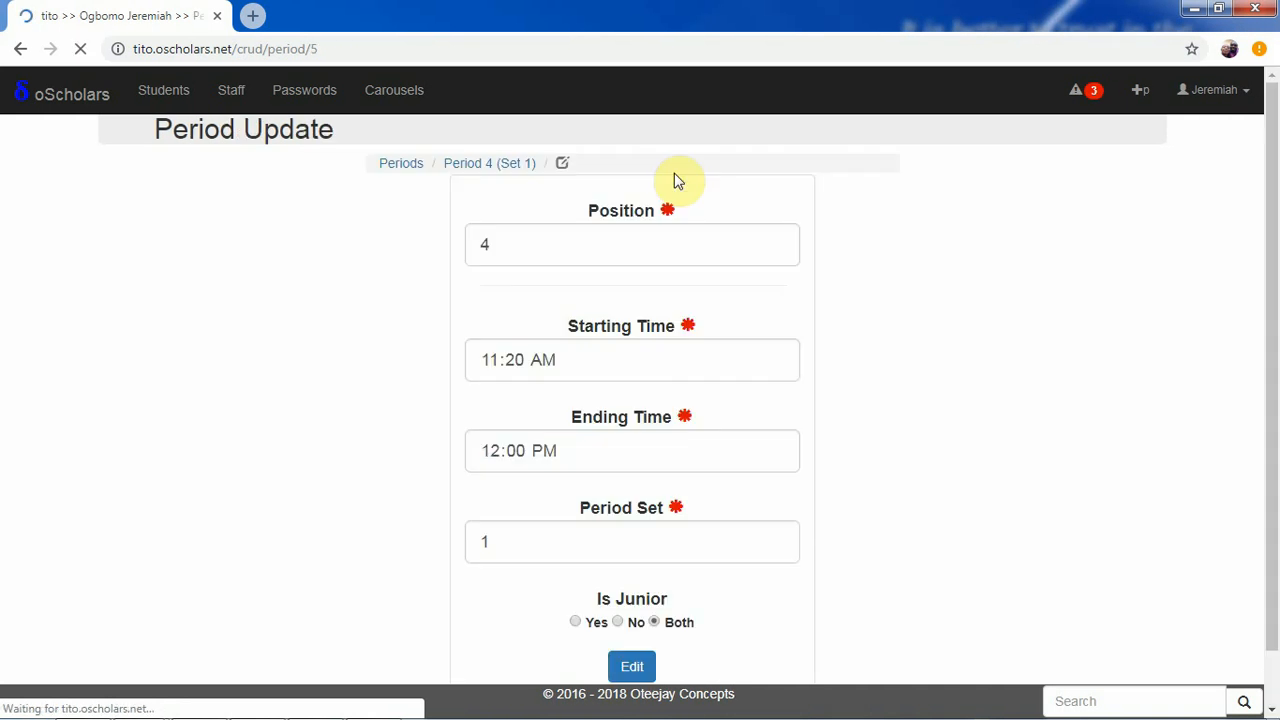
click(493, 358)
text(1)
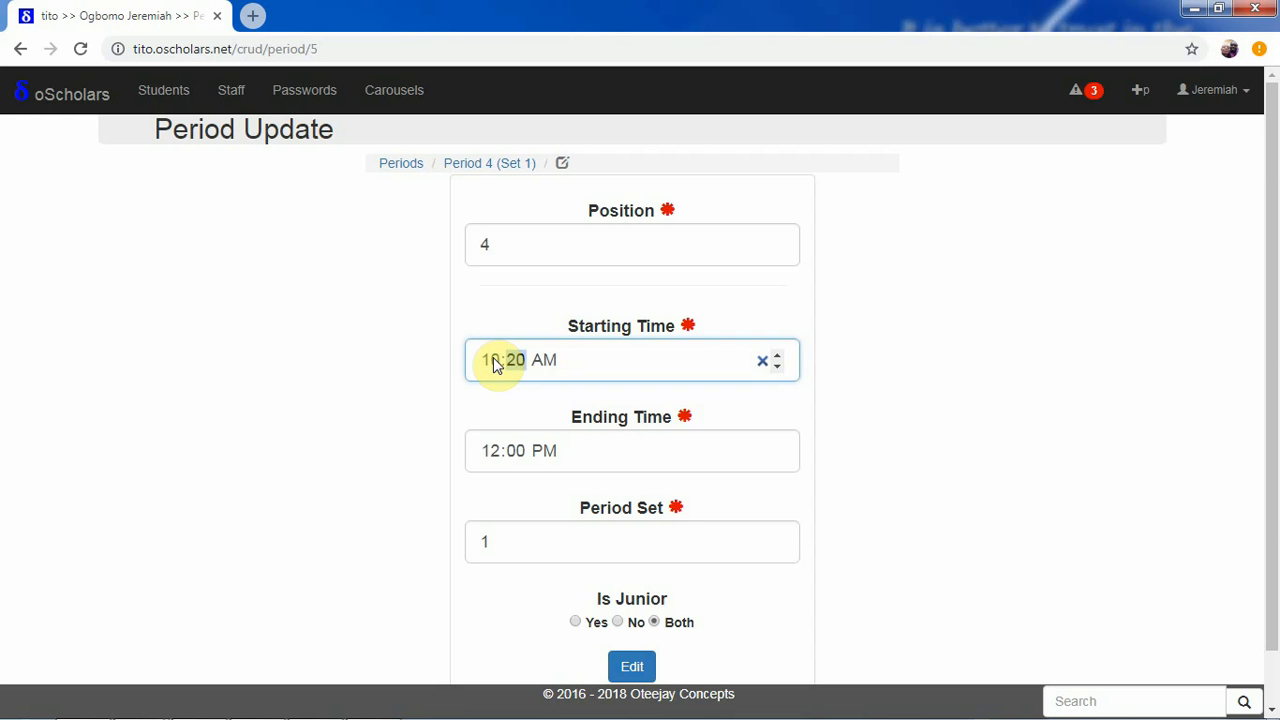
text(0:00)
click(496, 452)
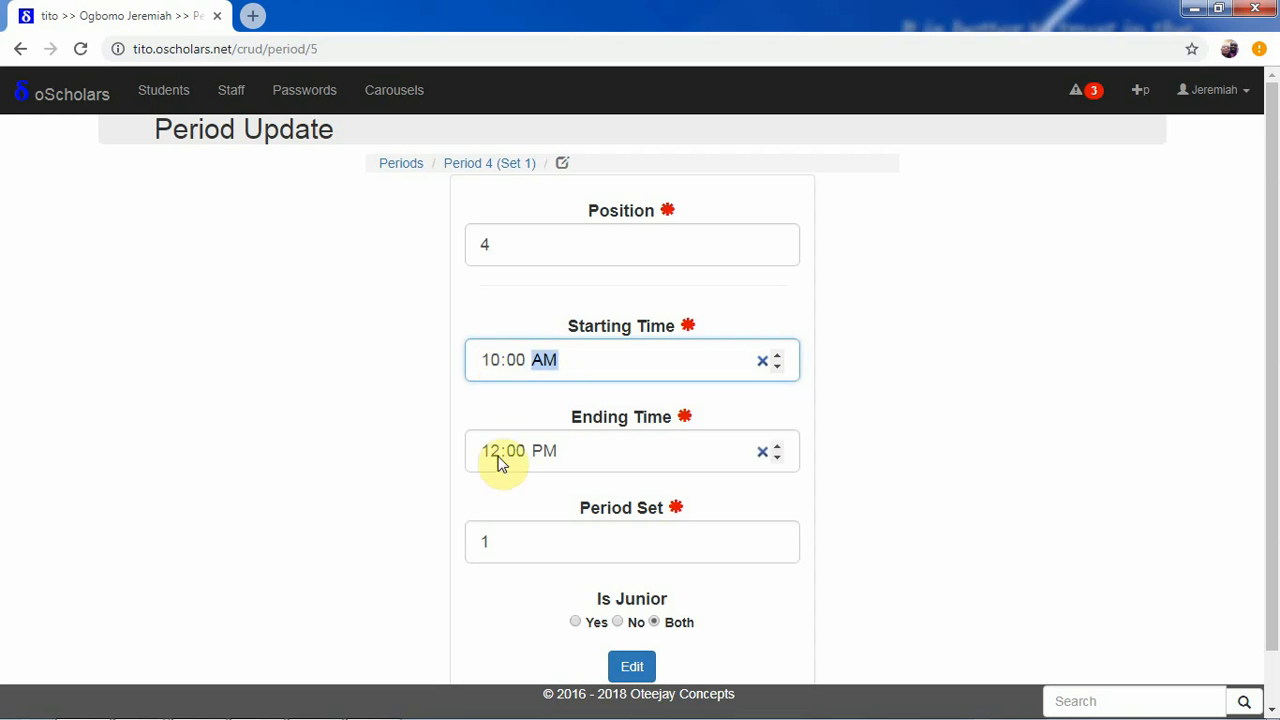
text(10:)
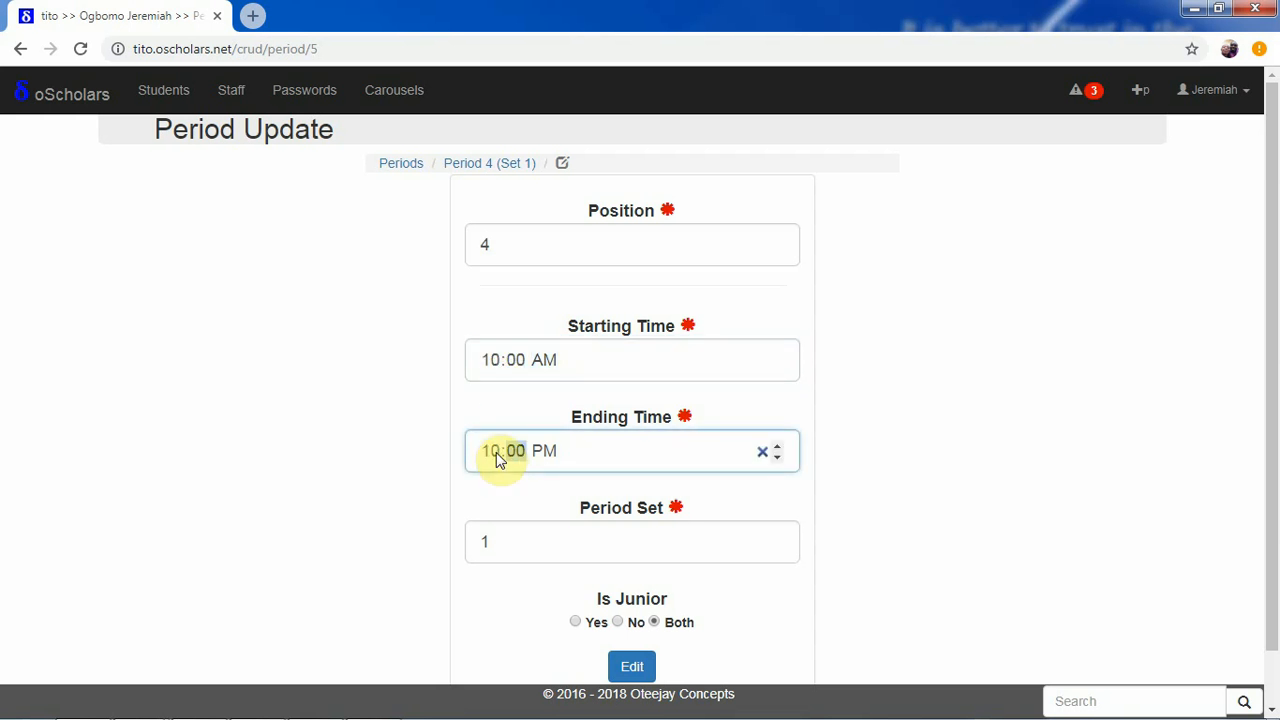
text(40)
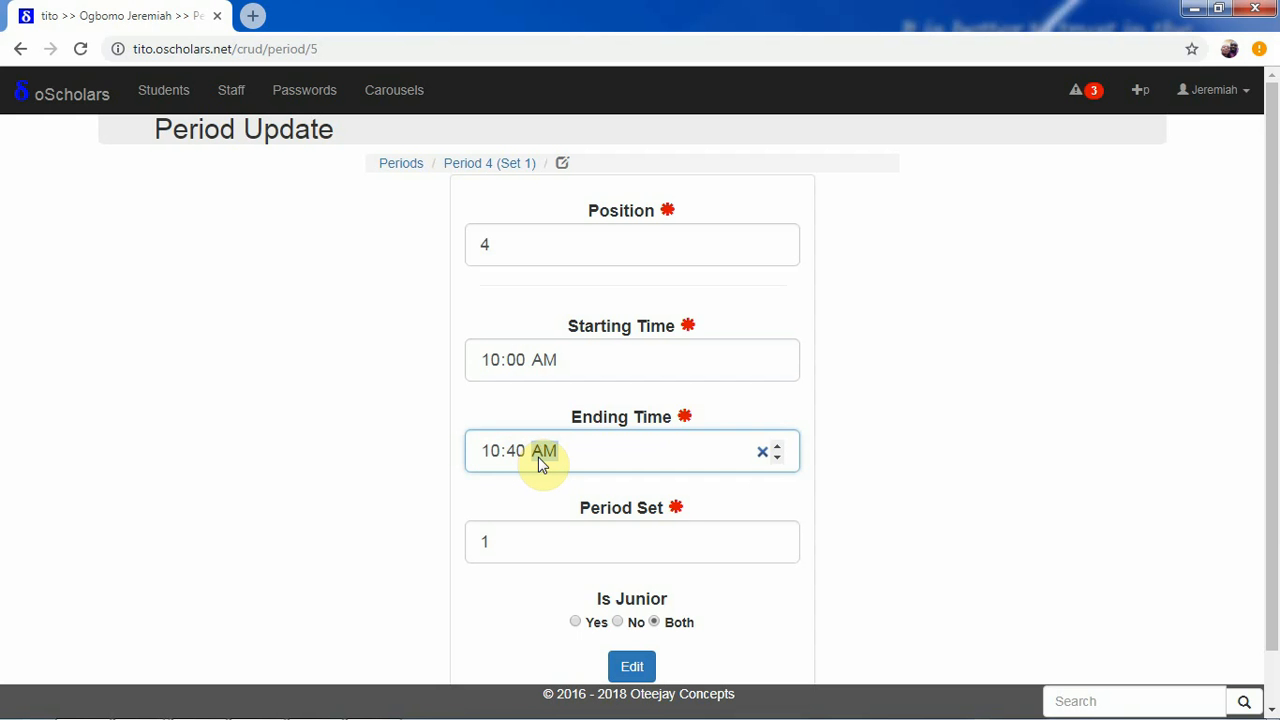
click(630, 668)
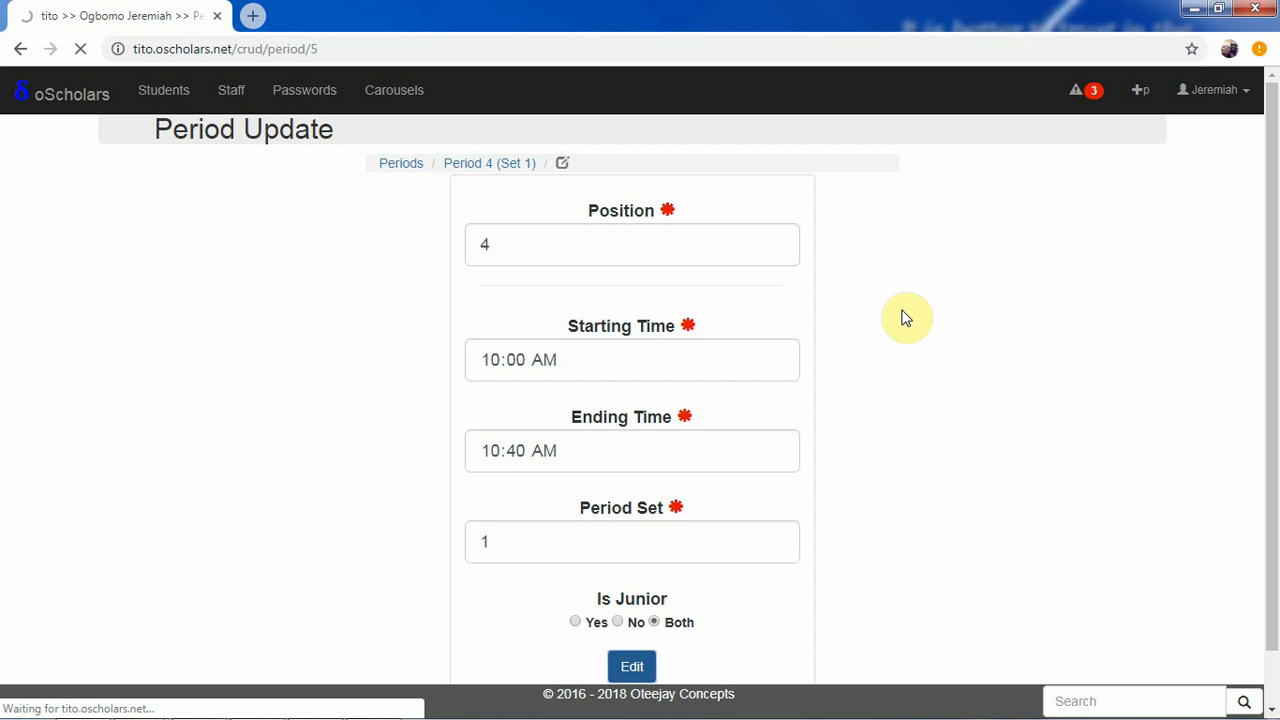
- Deactivate Period 1 (Set 2) in the list of all periods and look over its details
click(402, 165)
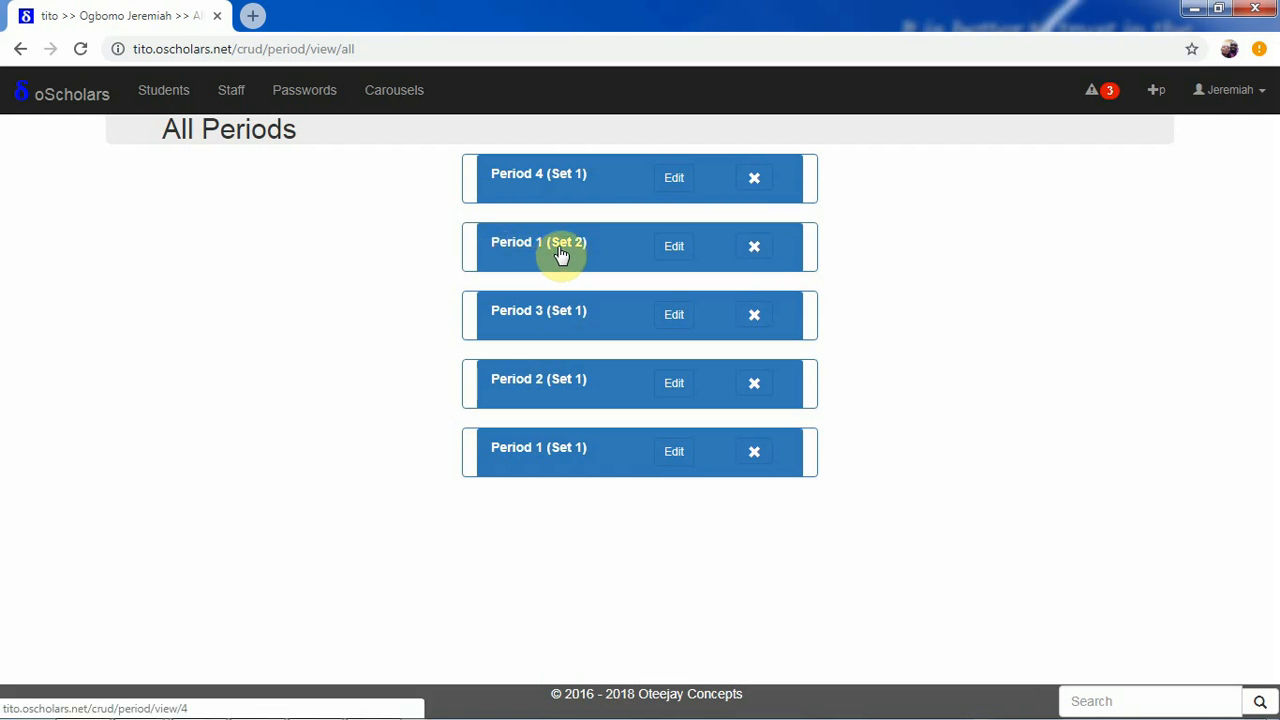
click(756, 252)
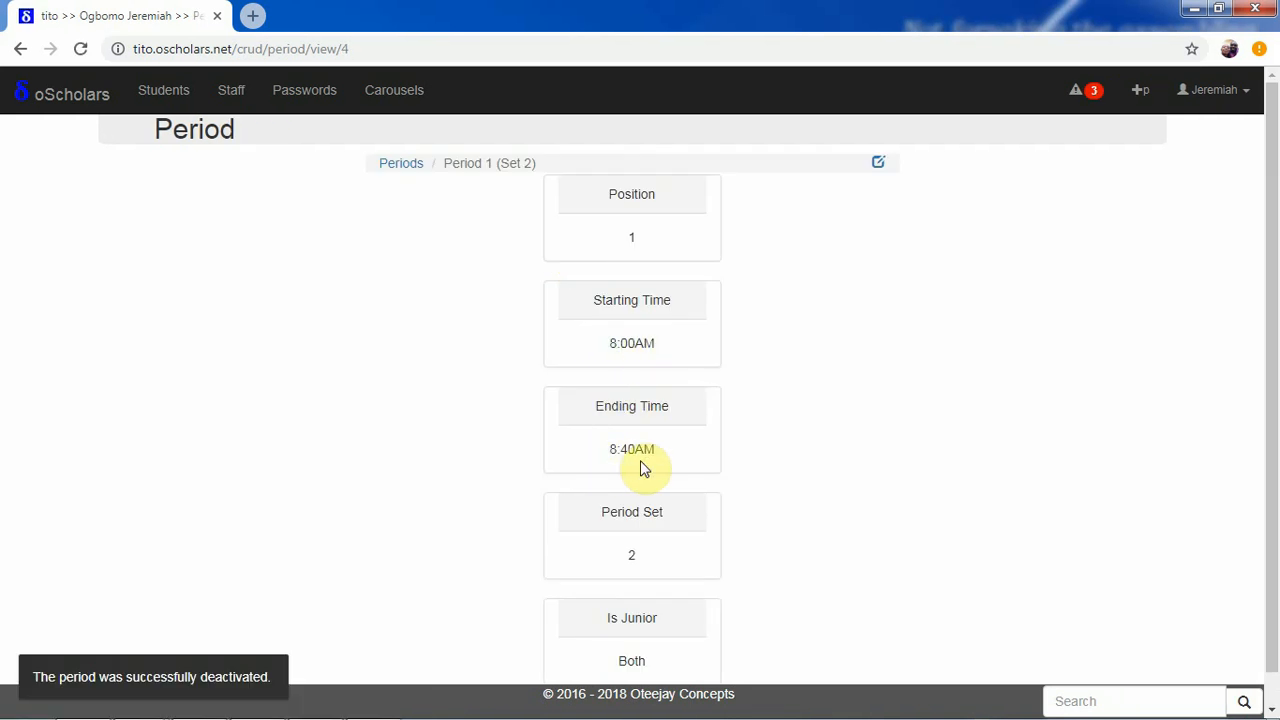
scroll(1271, 363, down, 1)
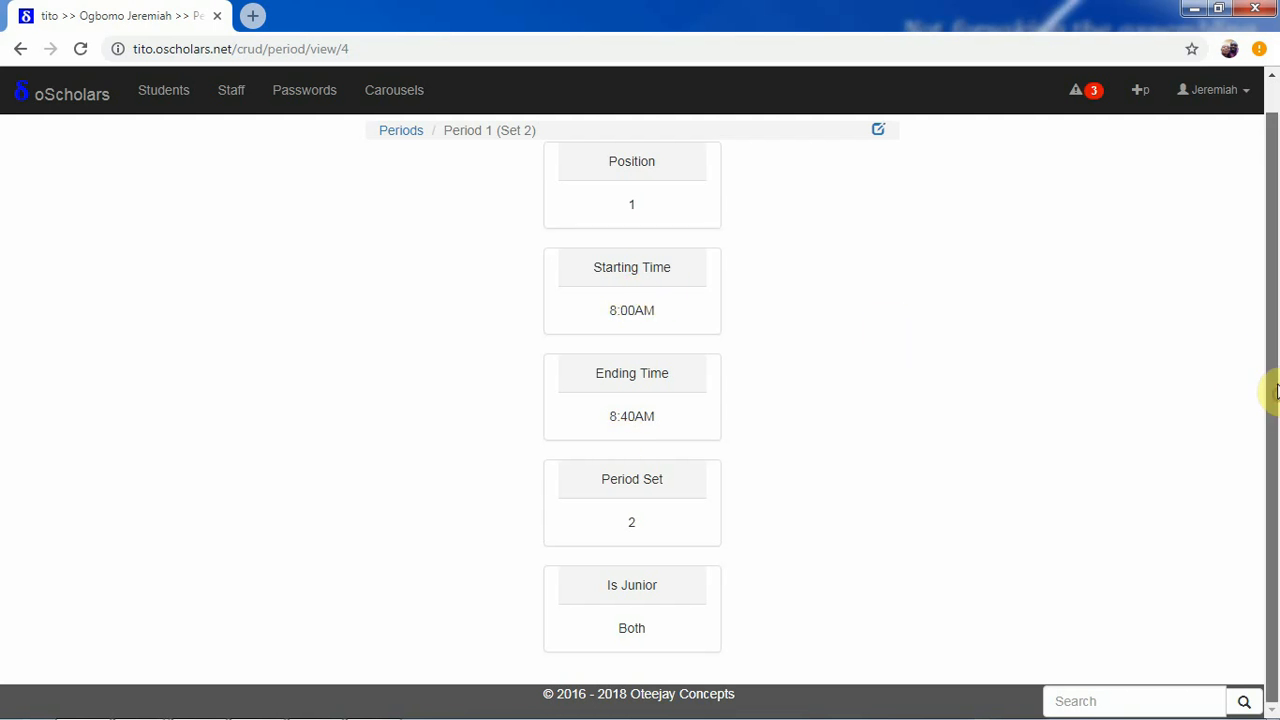
drag(1274, 391, 1276, 308)
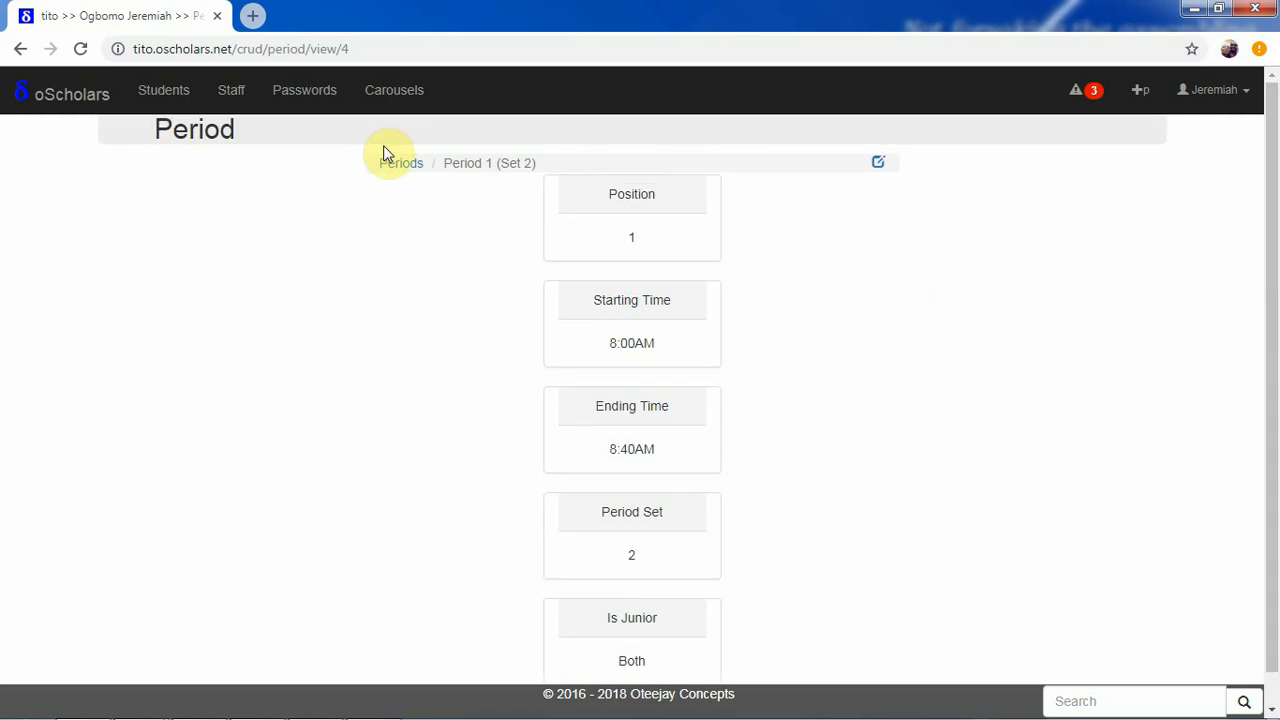
- Return to the list of all periods and reactivate the deactivated Period 1 (Set 2)
click(398, 168)
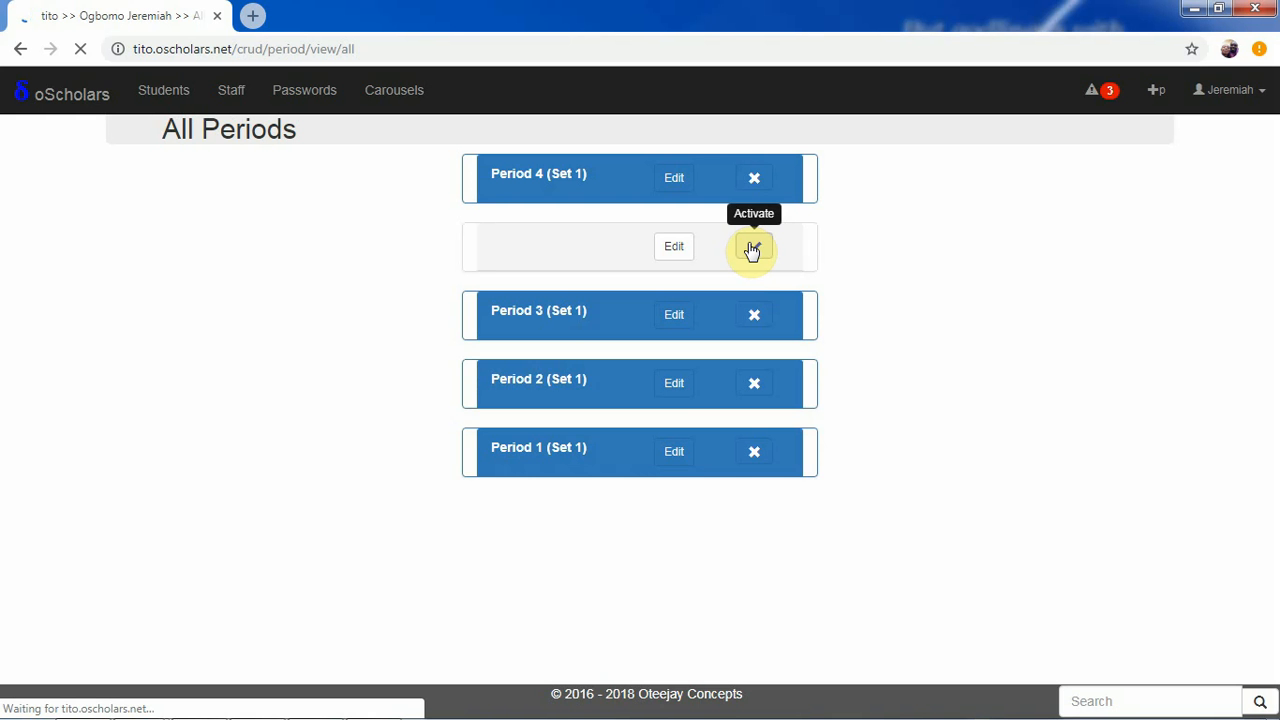
click(753, 248)
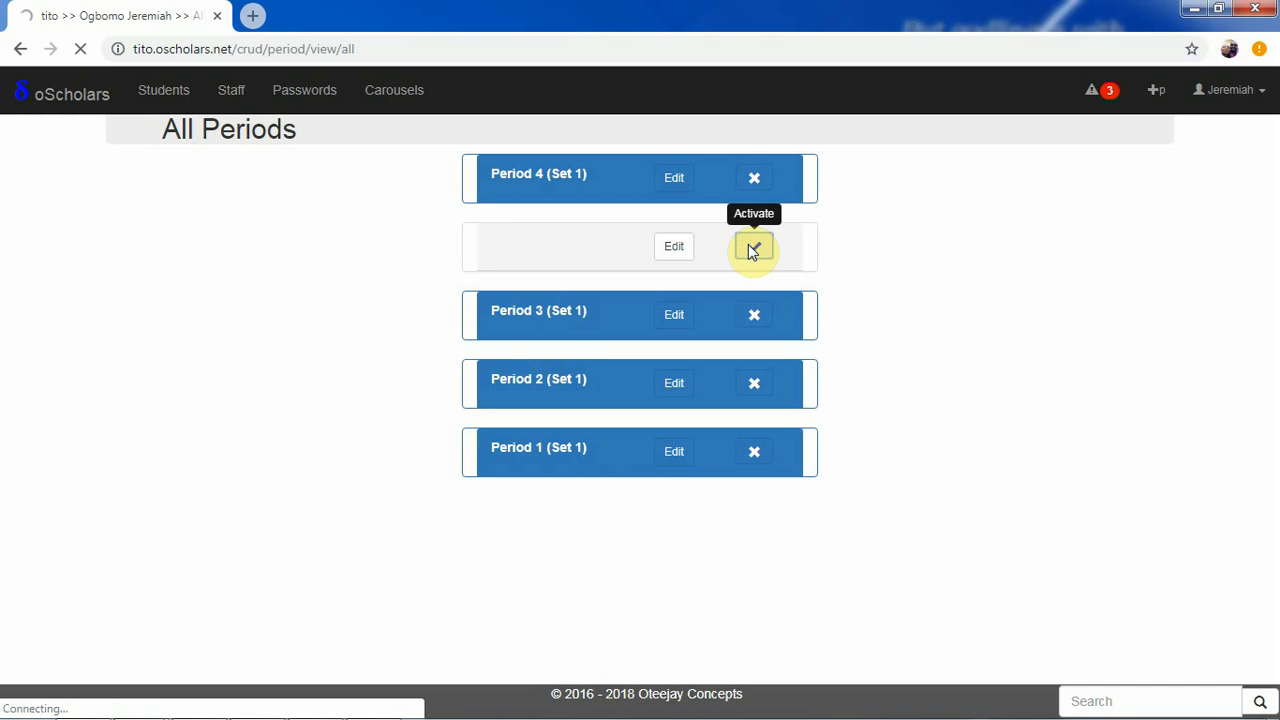